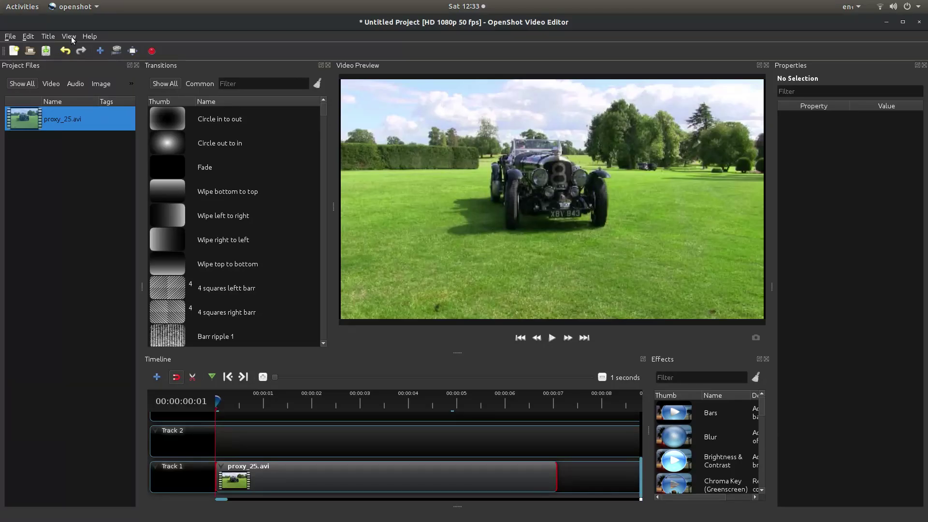
Step: Leave the layout options unchanged and drop Colour Saturation onto the proxy_25.avi clip on Track 1
left_click(71, 37)
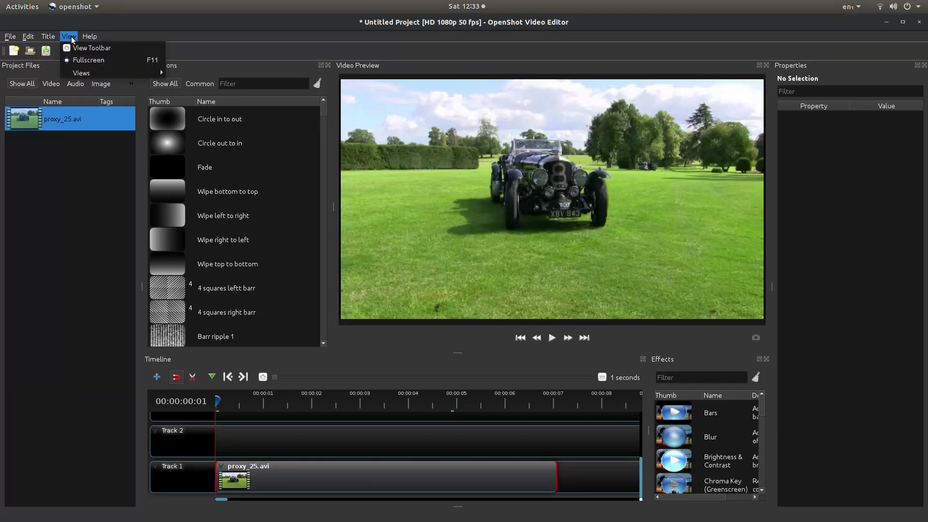
mouse_move(82, 73)
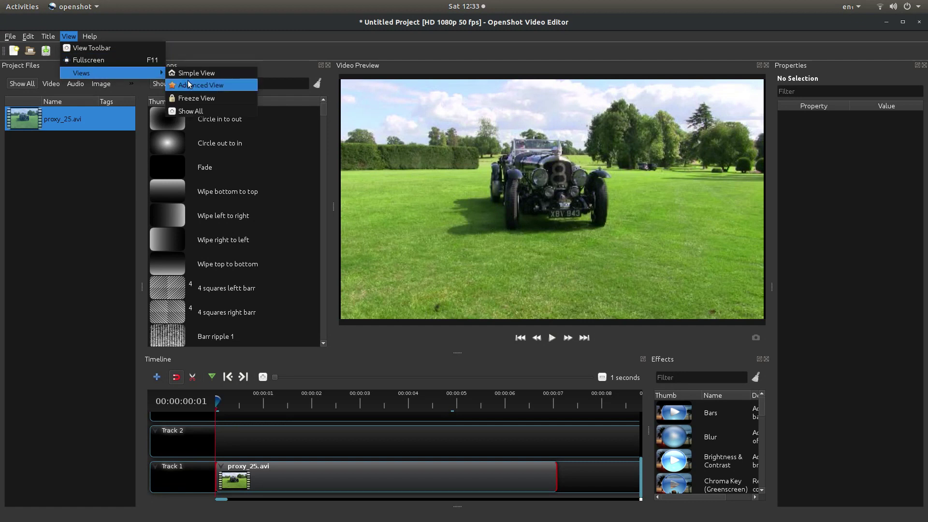
left_click(198, 84)
left_click(70, 36)
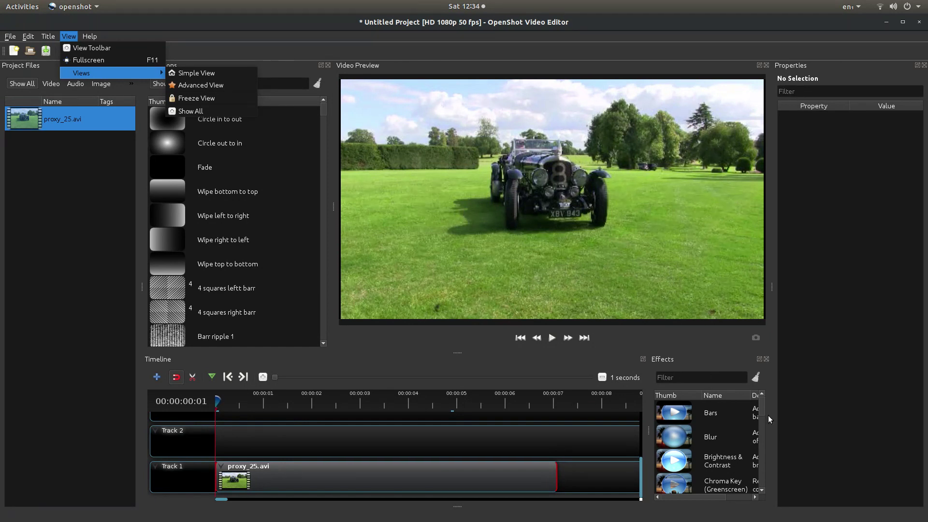
left_click(763, 401)
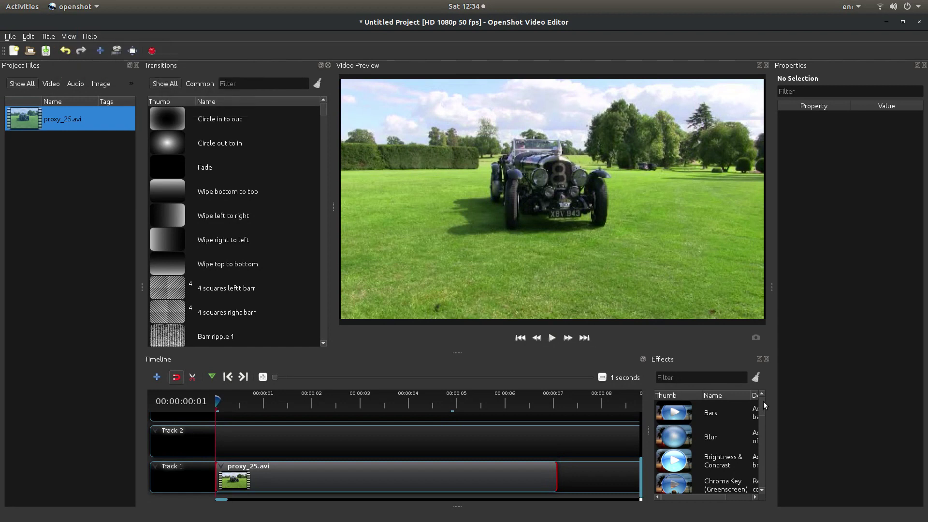
scroll(764, 402, "down", 1)
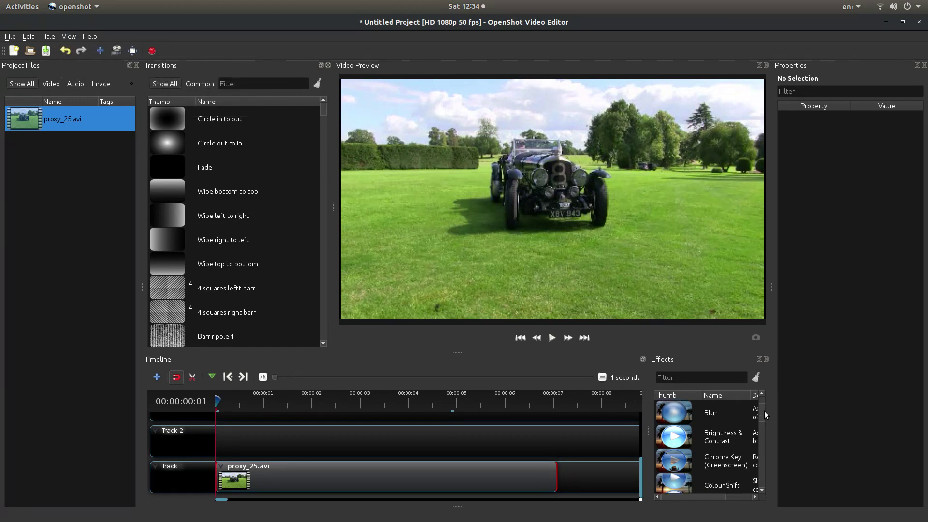
scroll(763, 411, "down", 1)
scroll(762, 415, "down", 2)
scroll(756, 420, "down", 1)
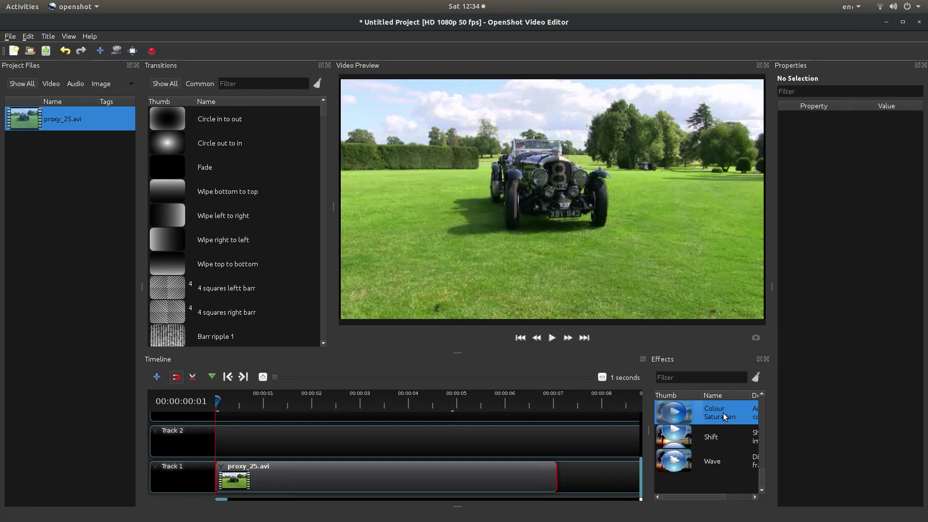
left_click_drag(722, 413, 249, 478)
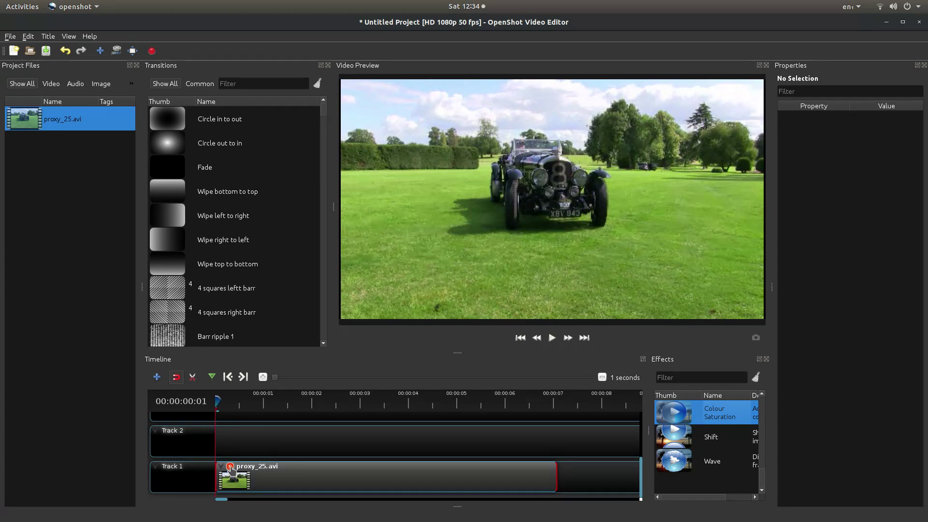
Step: Add a Saturation keyframe at 1.00 at 00:00:02:12 on the clip's Colour Saturation effect
left_click(230, 468)
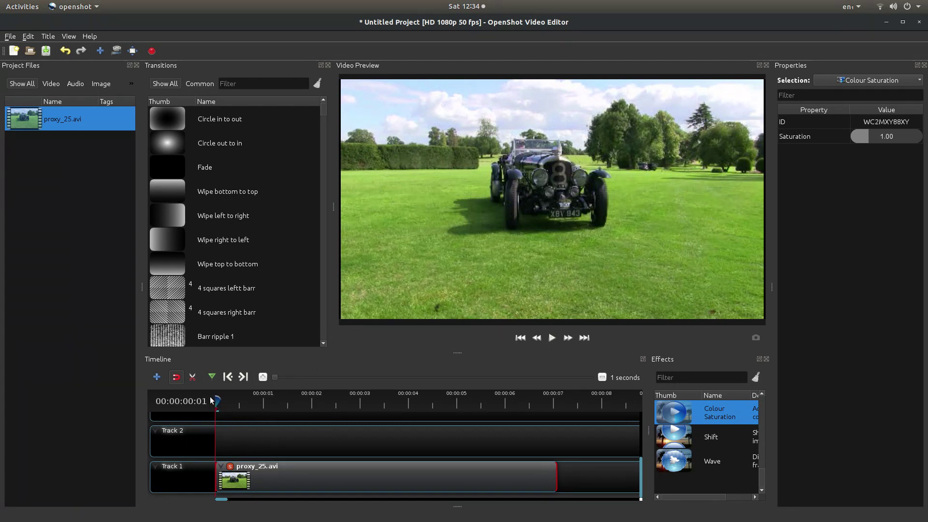
left_click_drag(215, 401, 322, 400)
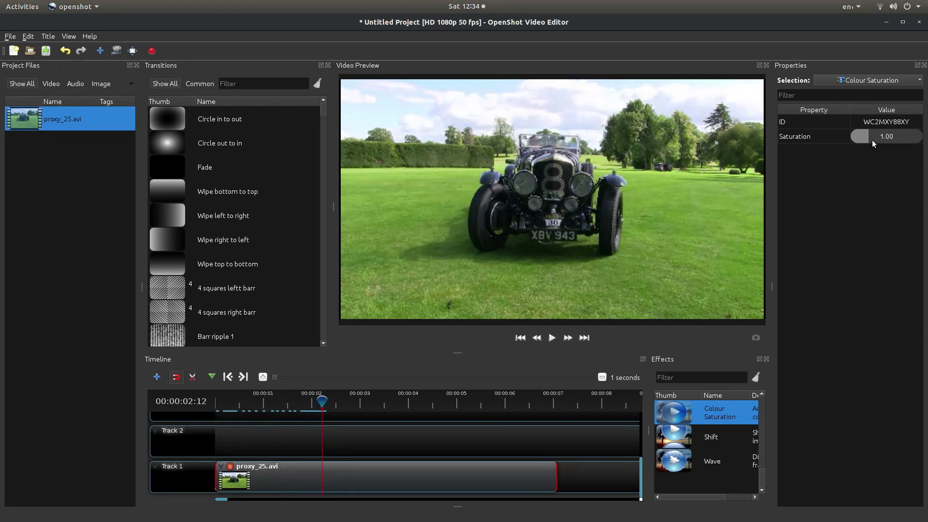
right_click(897, 138)
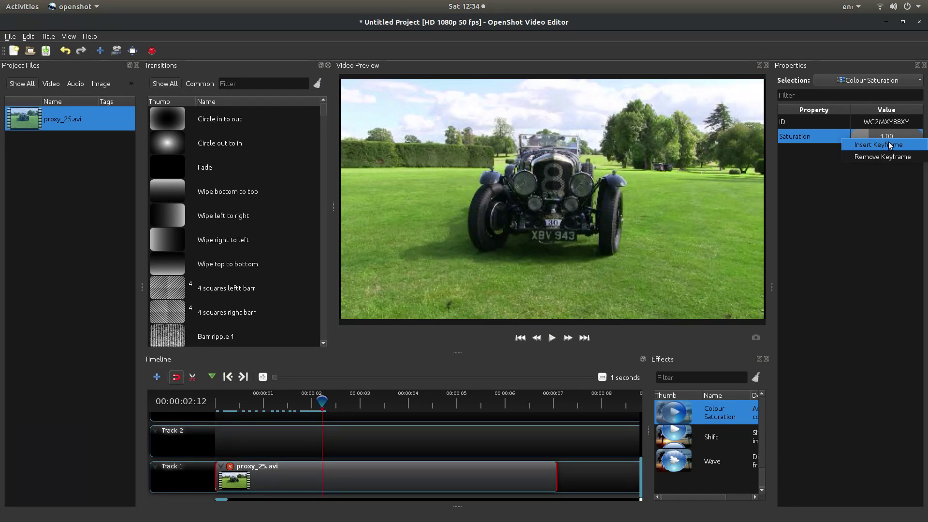
left_click(889, 144)
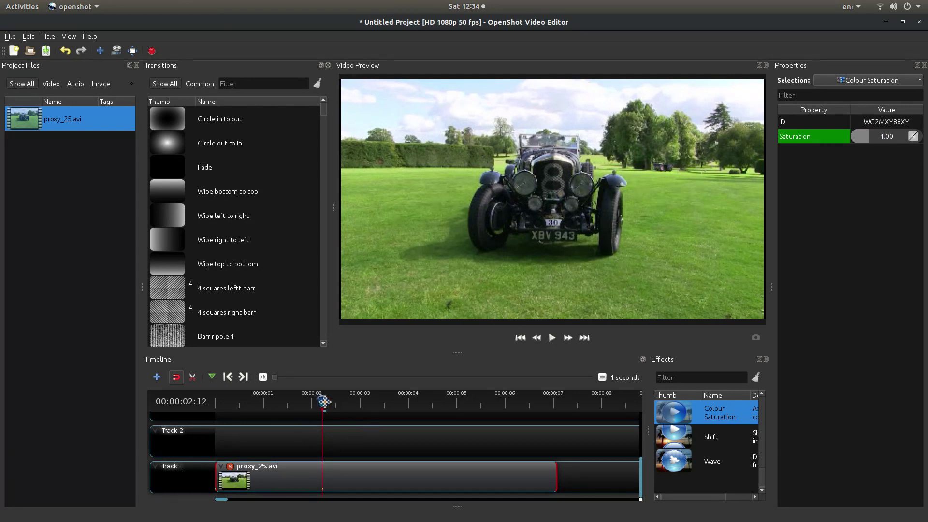
Step: Keyframe Saturation to 0.00 at 00:00:03:30, then scrub around the fade's end to check it
left_click_drag(320, 398, 388, 399)
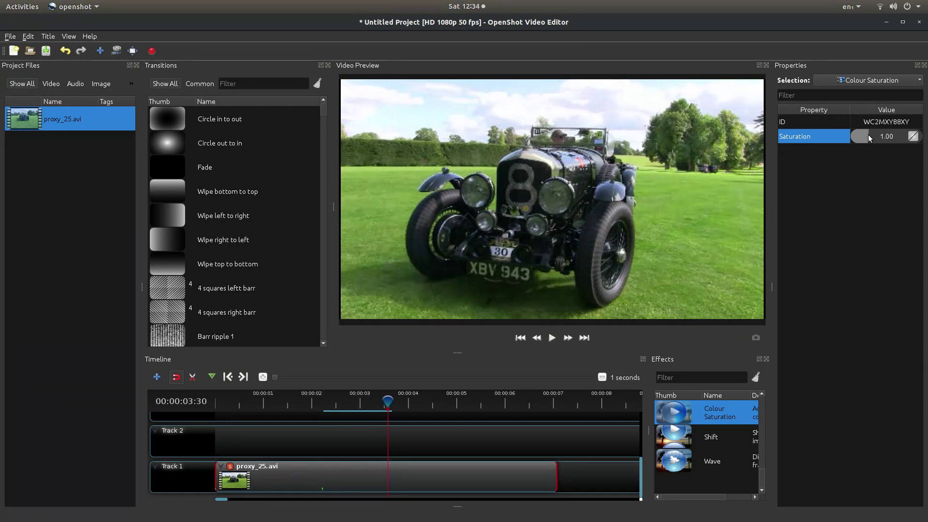
left_click_drag(868, 134, 852, 137)
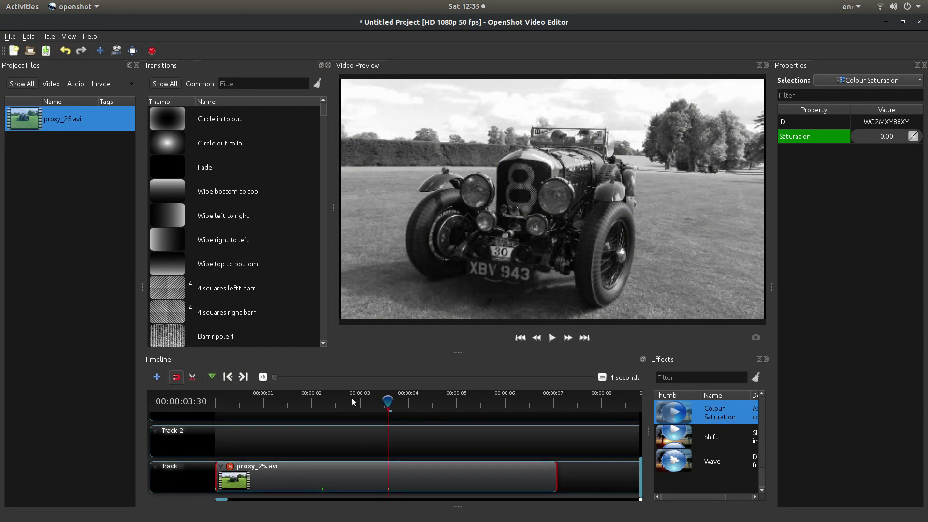
left_click(379, 398)
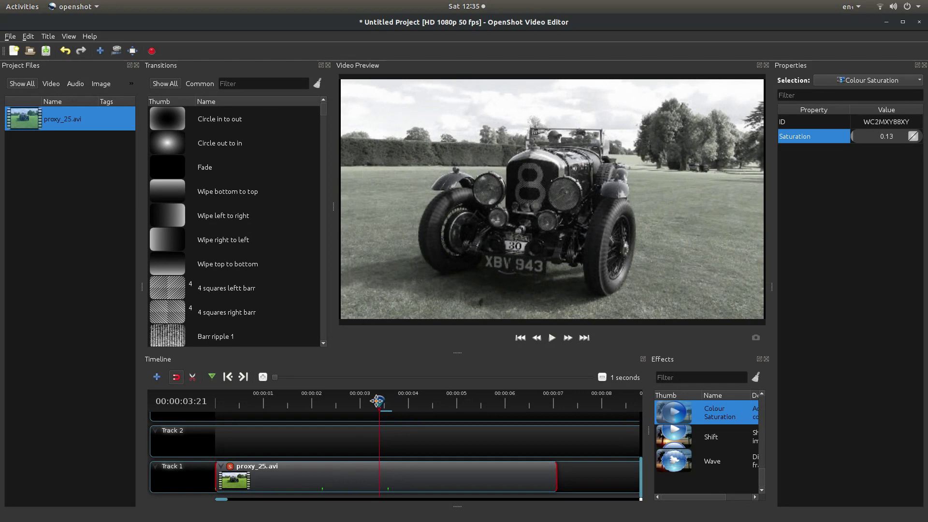
left_click_drag(378, 401, 388, 403)
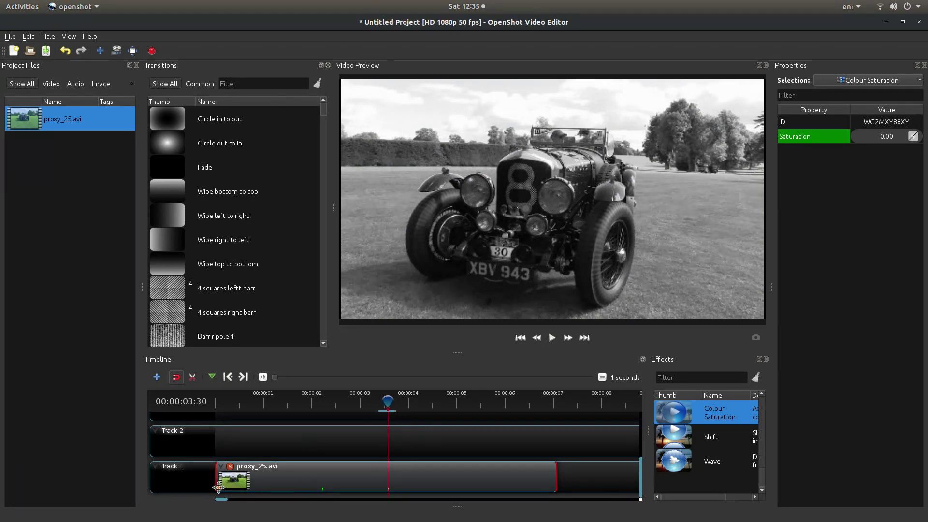
right_click(883, 137)
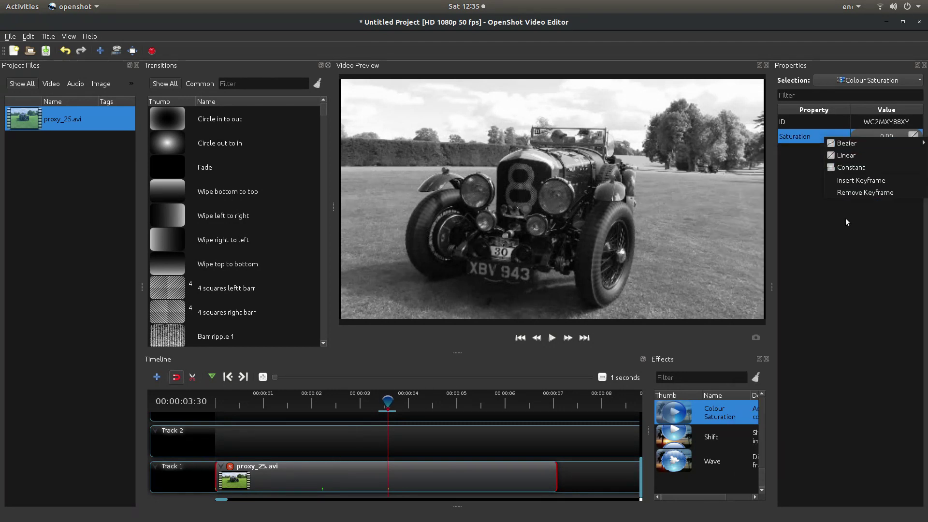
left_click(768, 221)
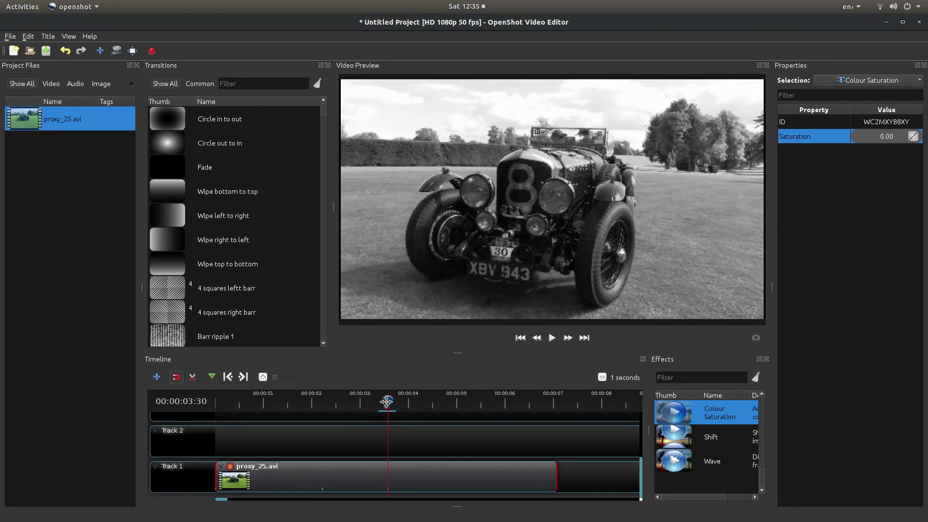
left_click_drag(387, 401, 313, 410)
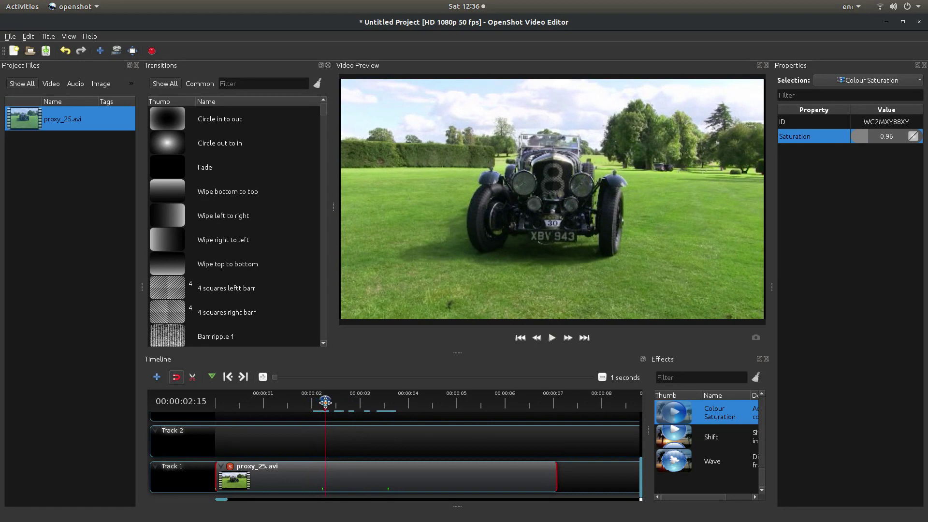
left_click_drag(311, 400, 390, 398)
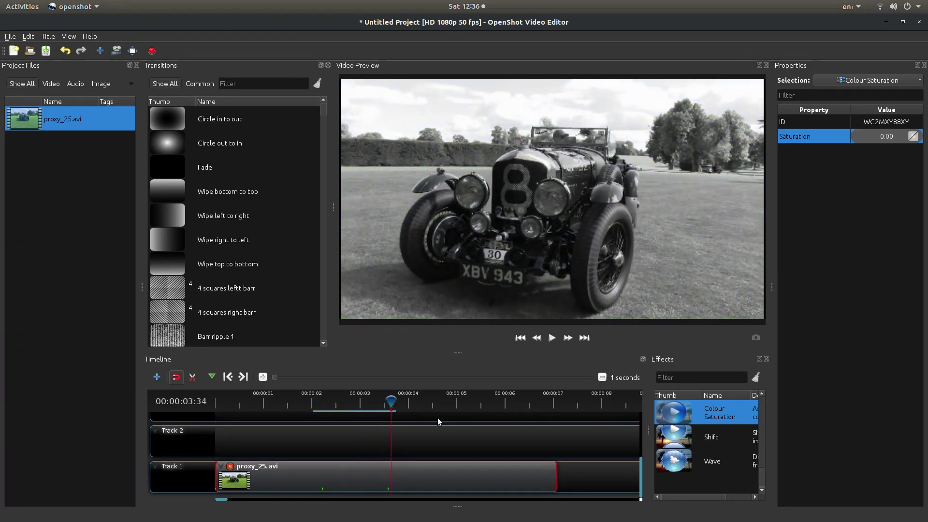